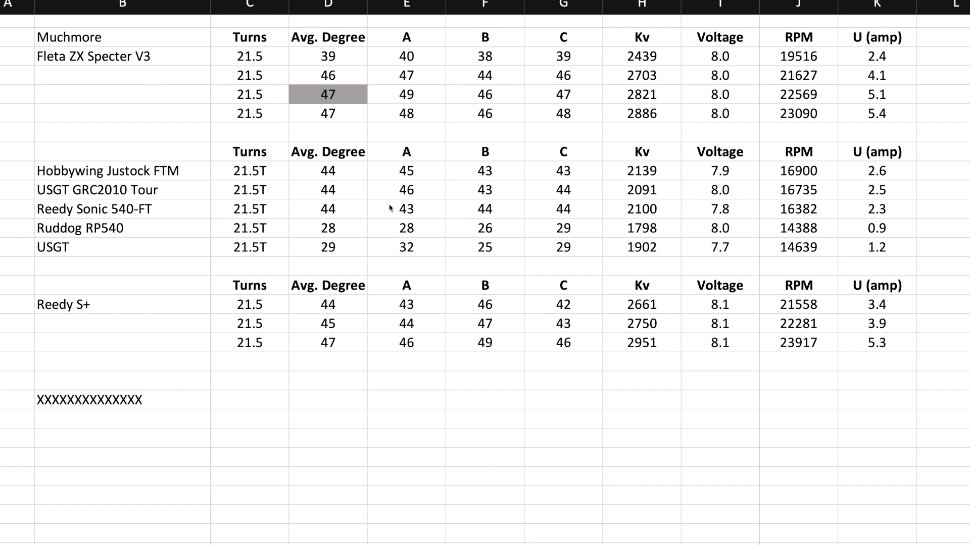
- Compare the Reedy S+ timing, Kv, RPM and amp readings with the Fantom Helix RS, Muchmore, Trinity Slot Machine and Hobbywing V10 G4 blocks
scroll(870, 354, "up", 4)
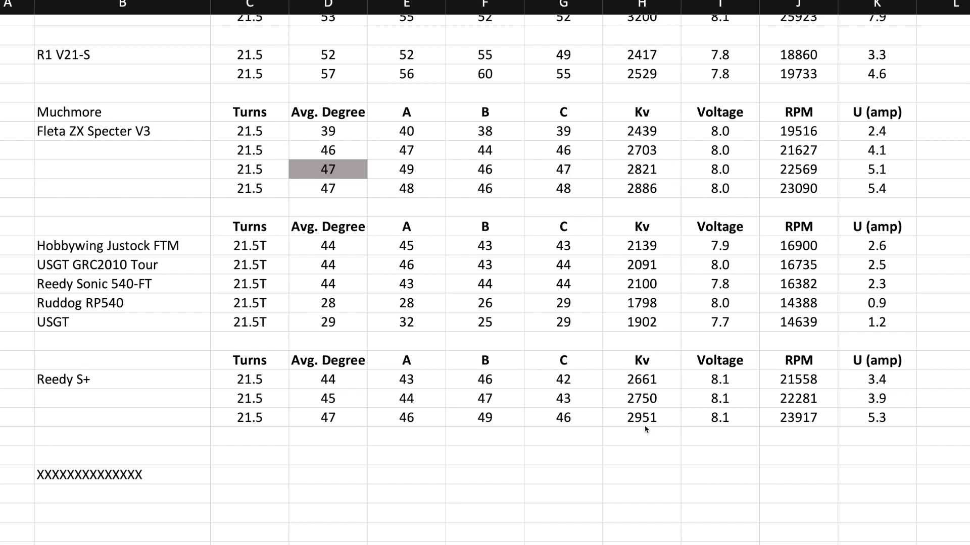
scroll(630, 349, "up", 13)
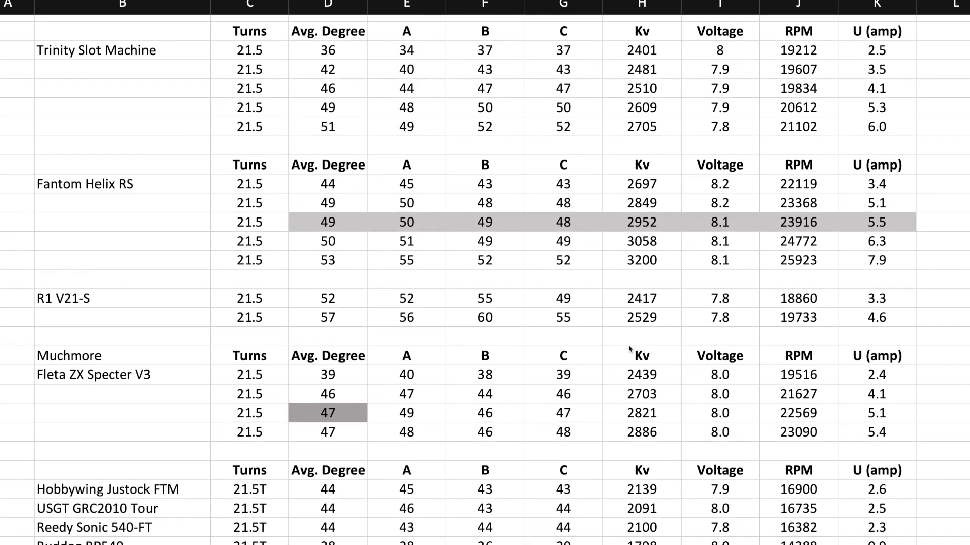
scroll(629, 348, "up", 6)
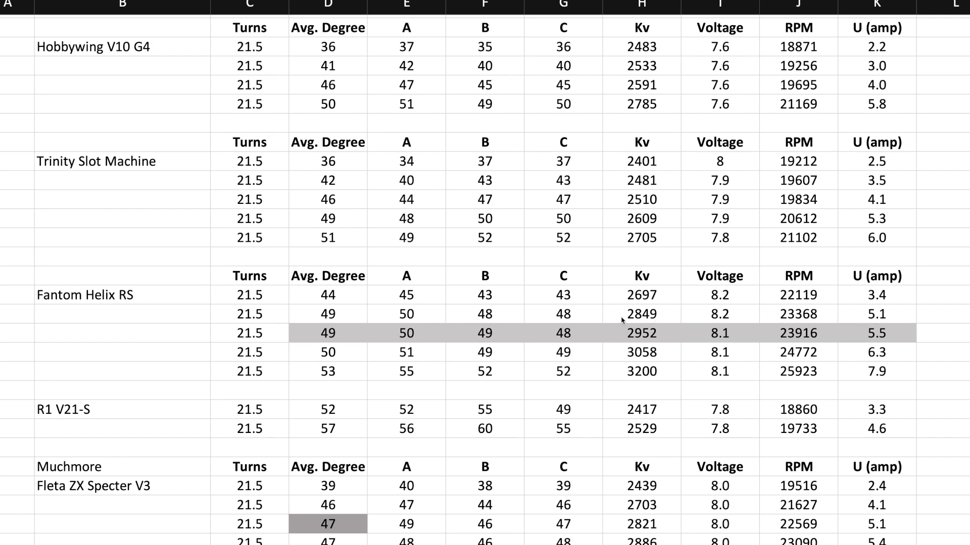
scroll(663, 334, "down", 6)
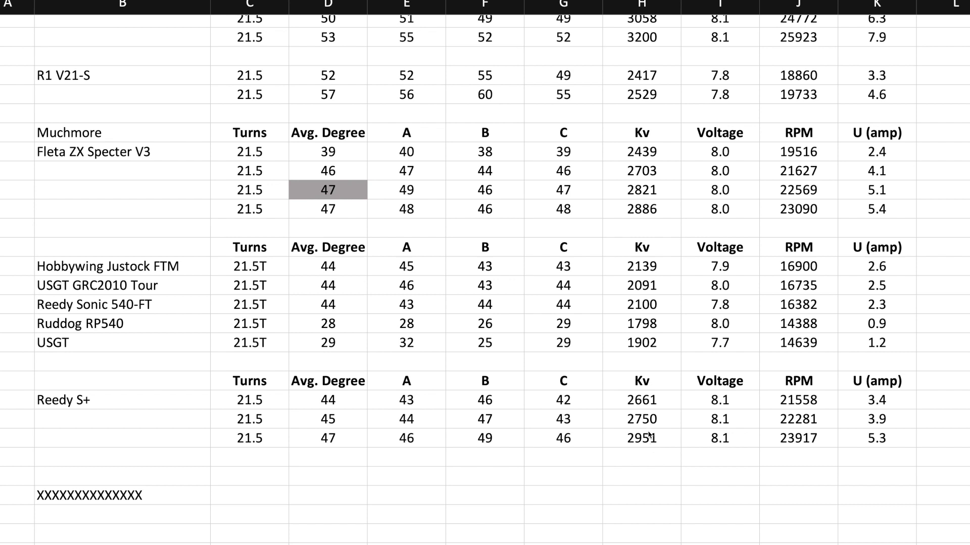
scroll(650, 435, "up", 1)
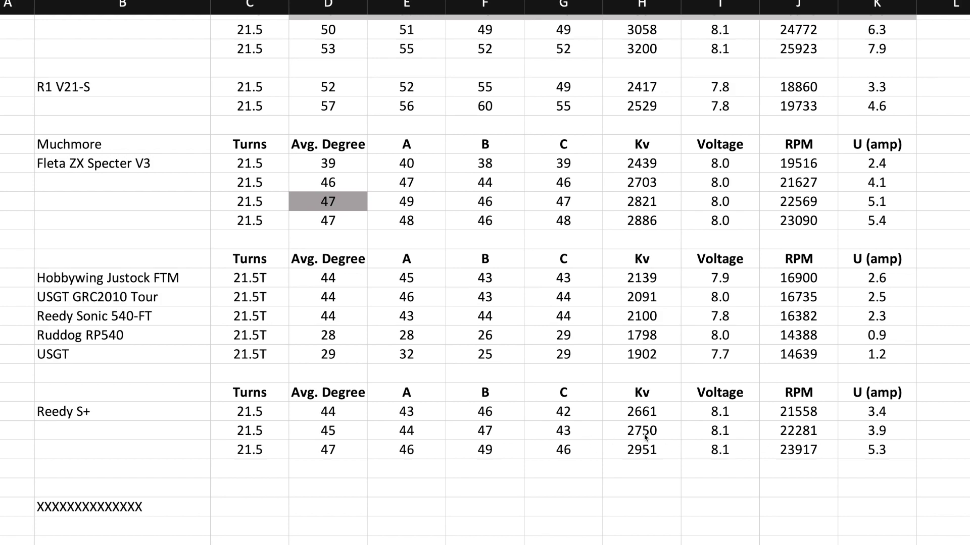
scroll(646, 437, "up", 10)
scroll(645, 437, "down", 3)
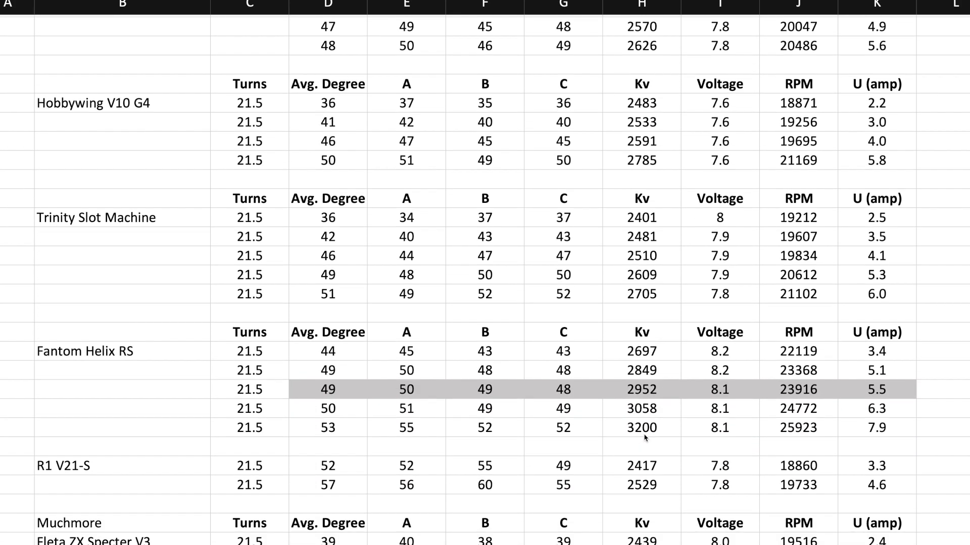
scroll(645, 438, "down", 4)
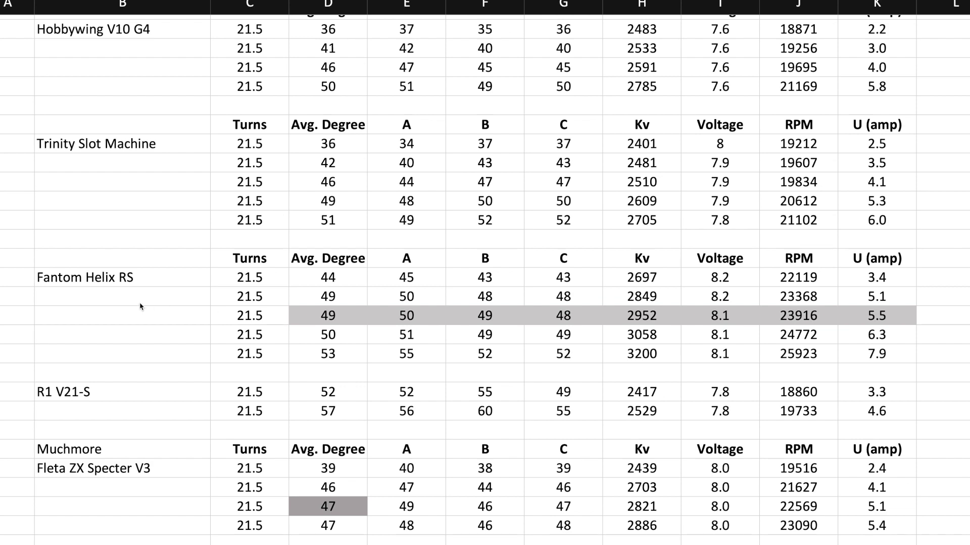
scroll(141, 307, "up", 4)
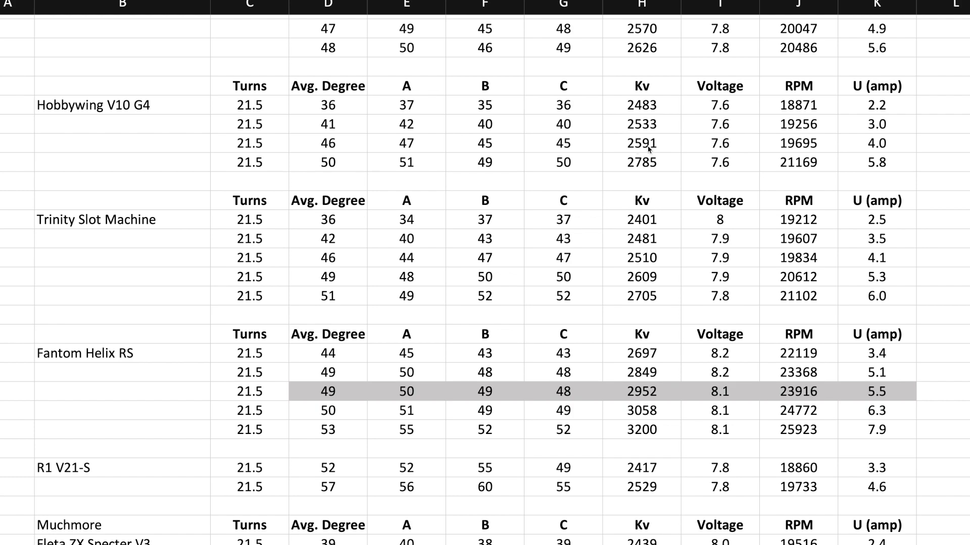
scroll(666, 149, "down", 10)
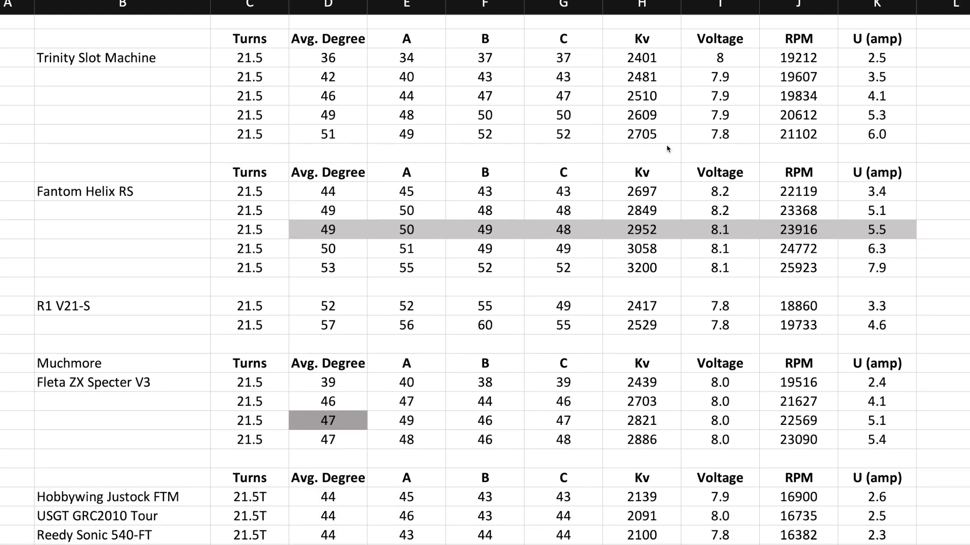
scroll(669, 151, "up", 2)
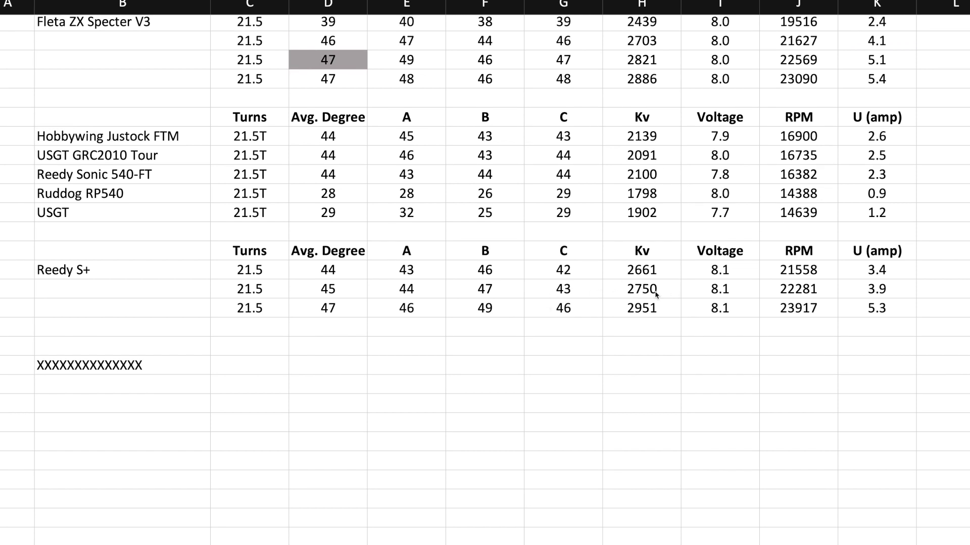
scroll(656, 295, "up", 1)
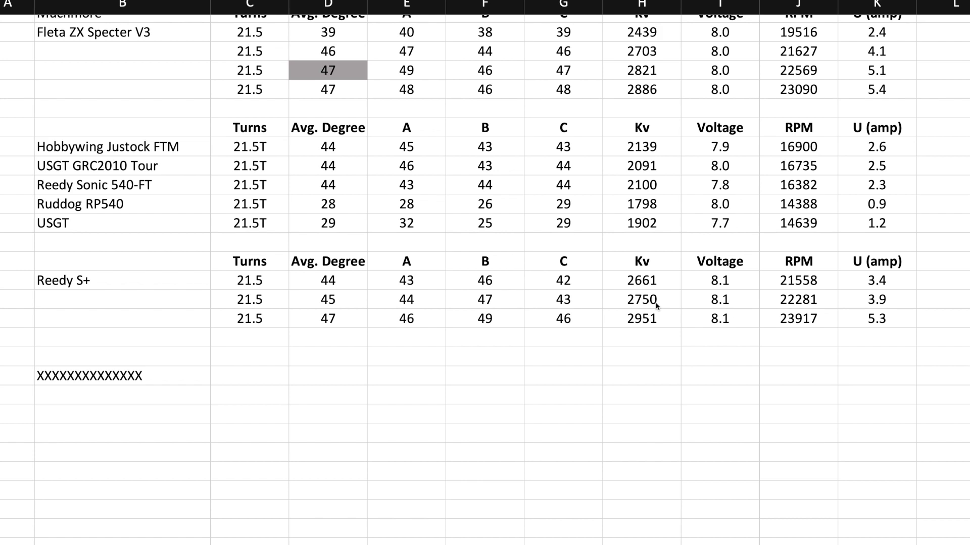
- Select the Hobbywing V10 G4's Kv reading at 46 average degrees and examine it against the other 21.5-turn motors
scroll(620, 299, "up", 4)
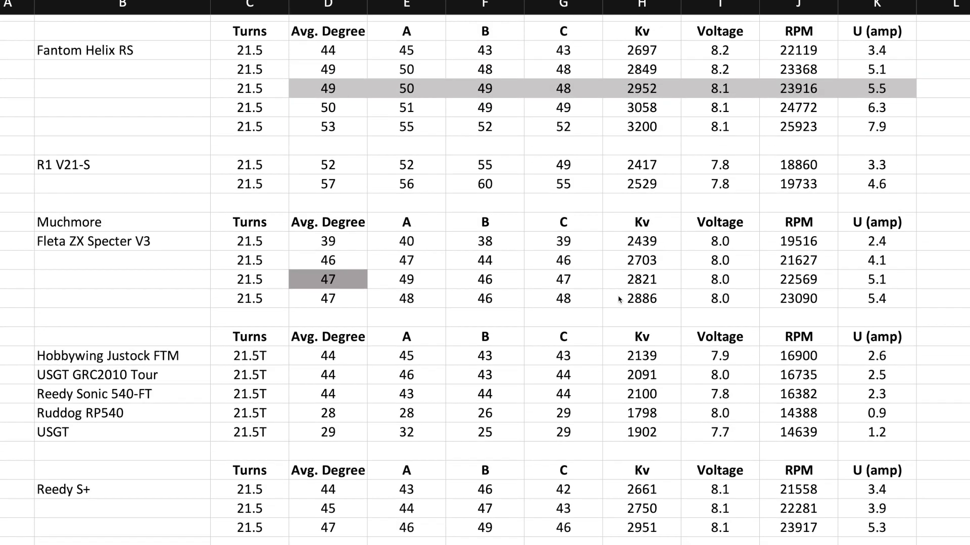
scroll(620, 299, "up", 5)
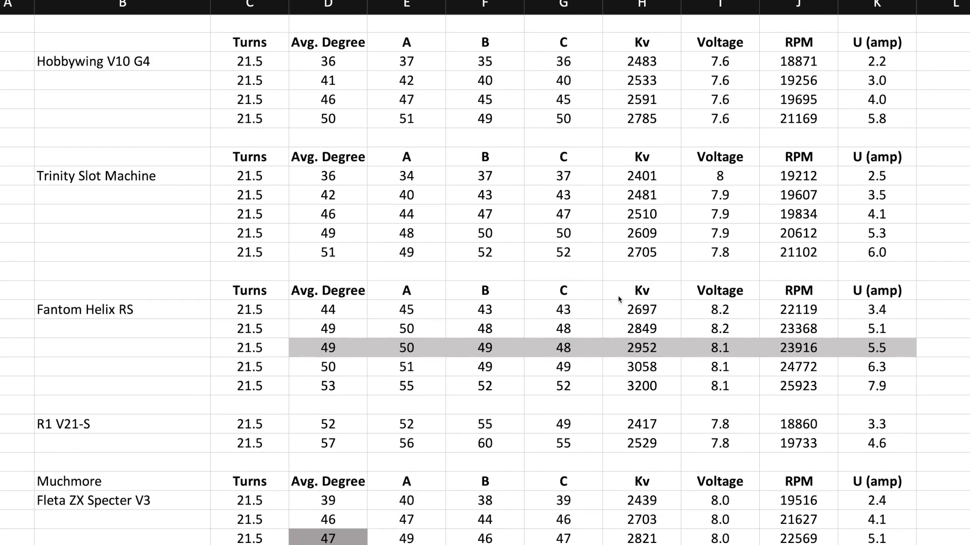
scroll(619, 299, "up", 2)
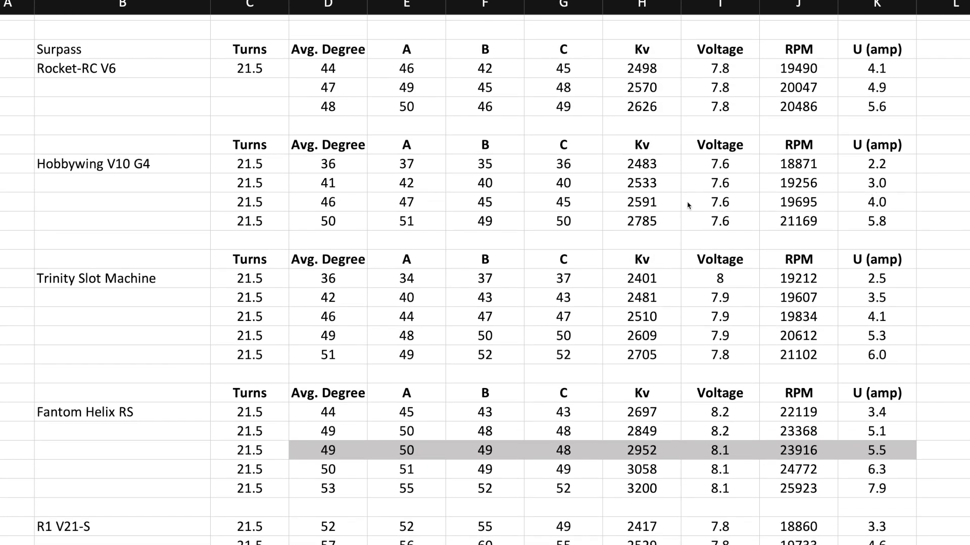
left_click(656, 203)
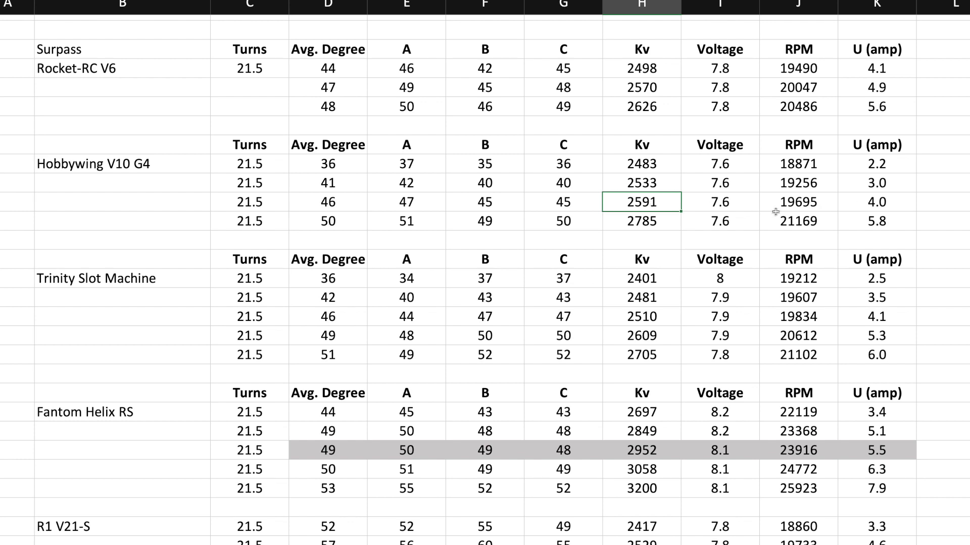
scroll(500, 244, "down", 5)
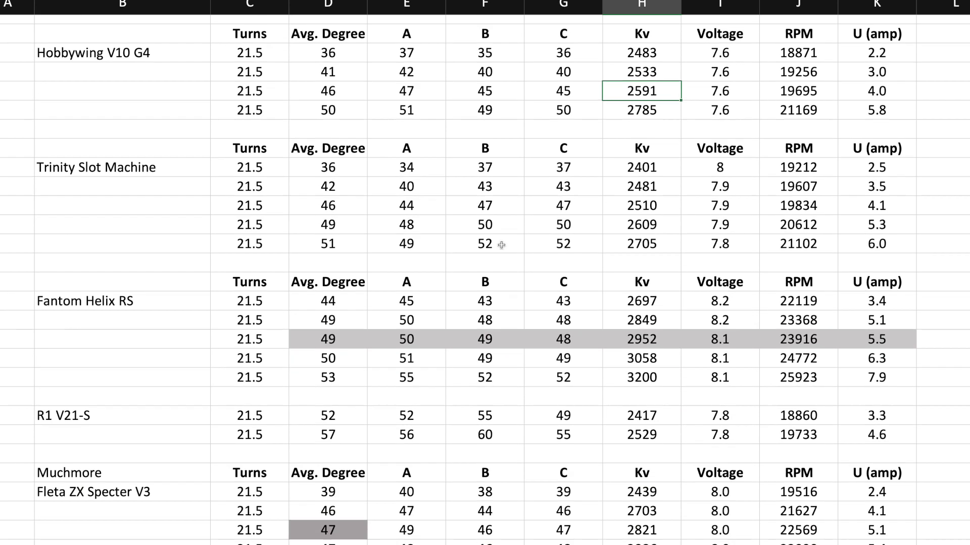
scroll(501, 245, "down", 6)
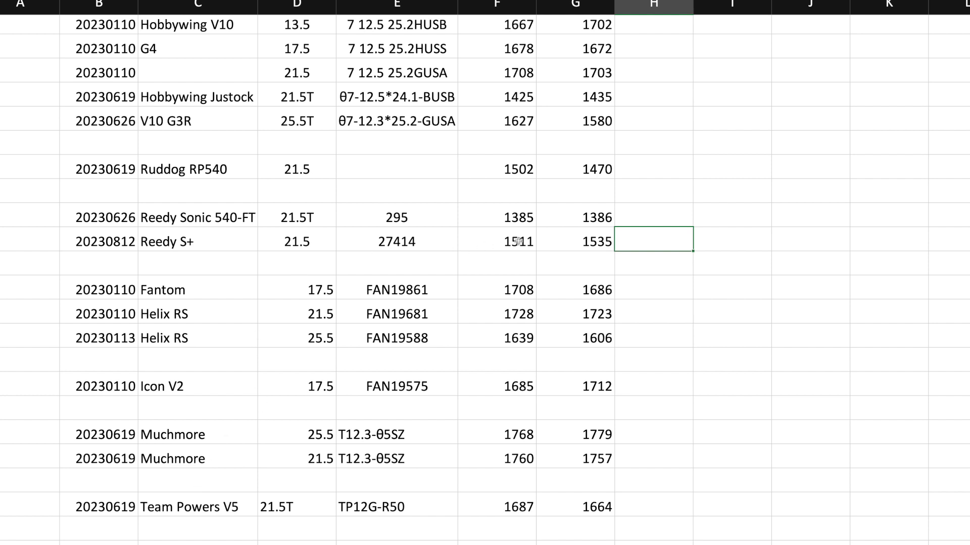
- Select the Reedy S+ rotor's A and B readings and compare them with the Hobbywing, Trinity and R1 rotors
left_click_drag(517, 241, 541, 248)
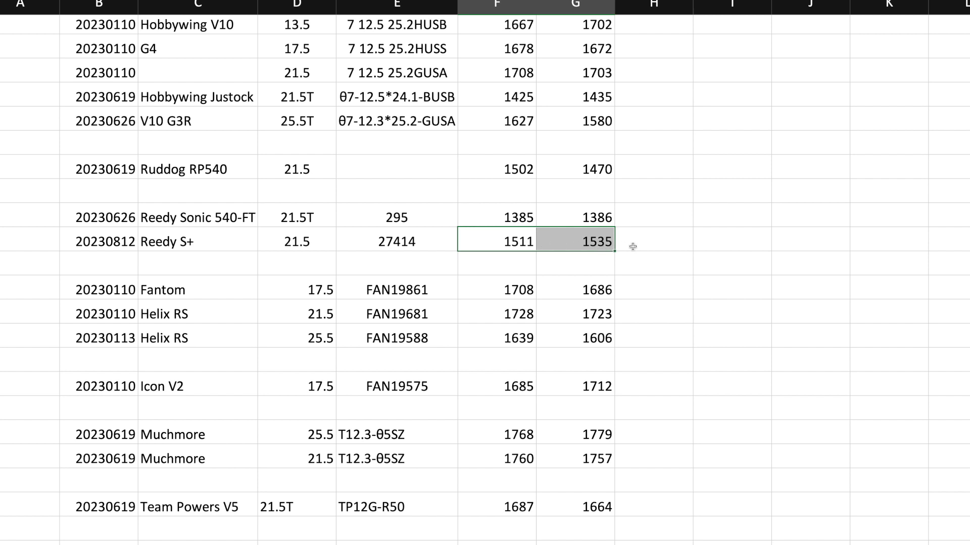
scroll(648, 246, "up", 2)
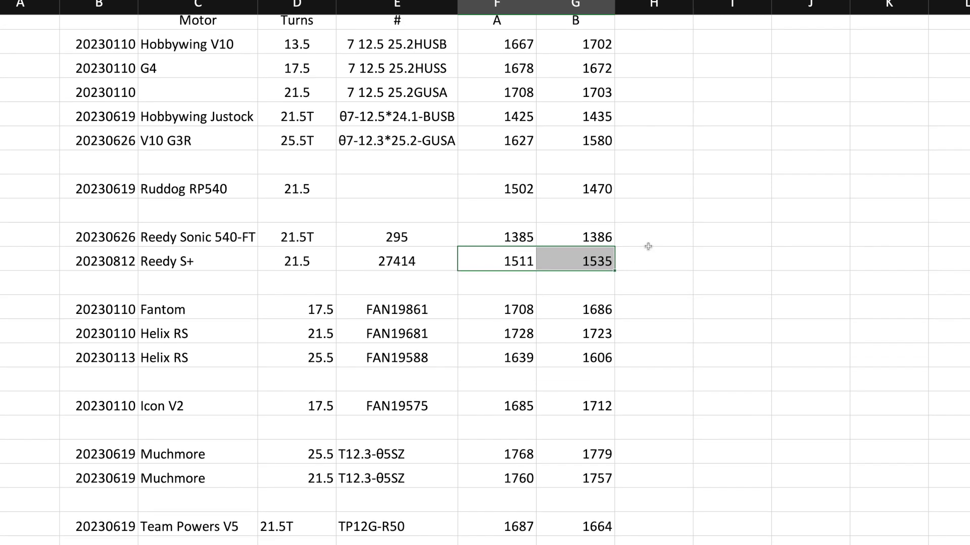
scroll(649, 247, "up", 1)
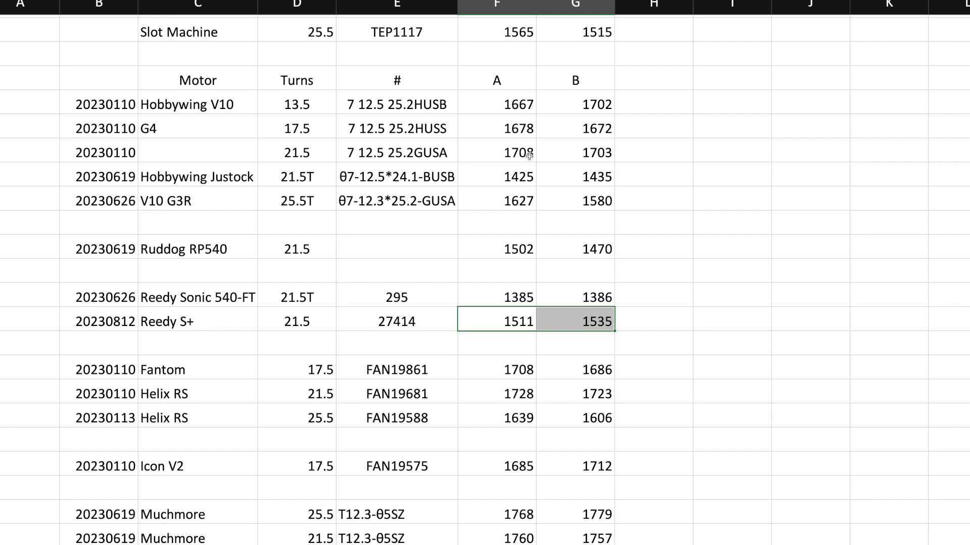
scroll(529, 156, "up", 3)
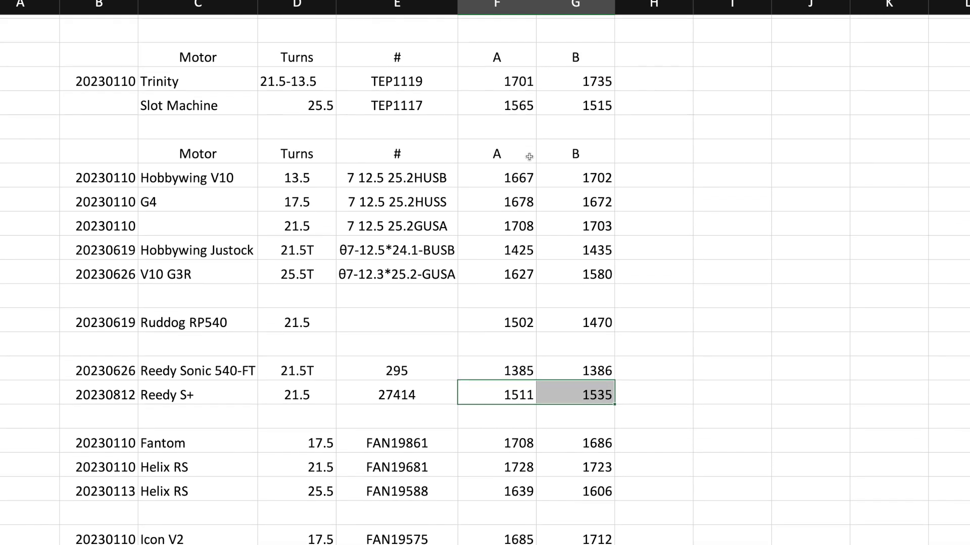
scroll(529, 157, "up", 1)
scroll(529, 157, "up", 3)
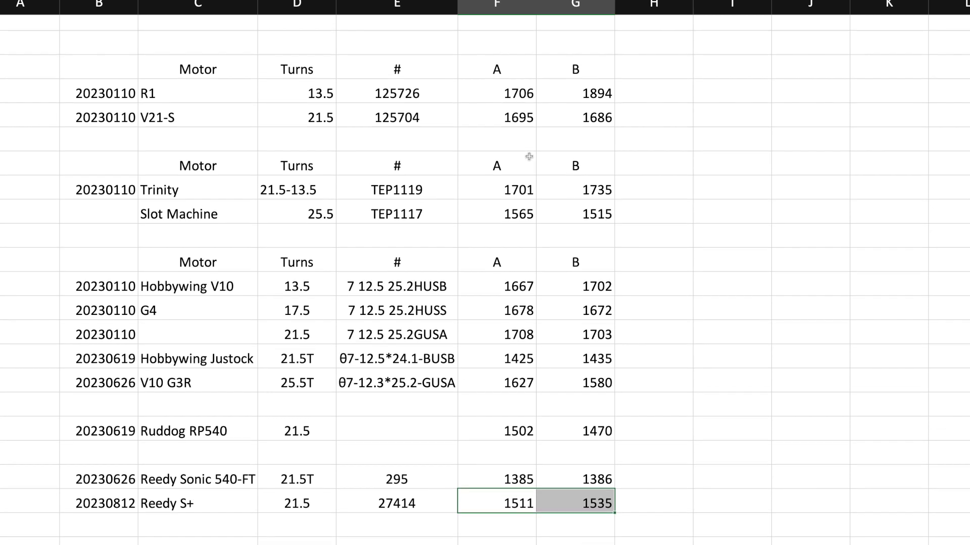
scroll(528, 157, "up", 3)
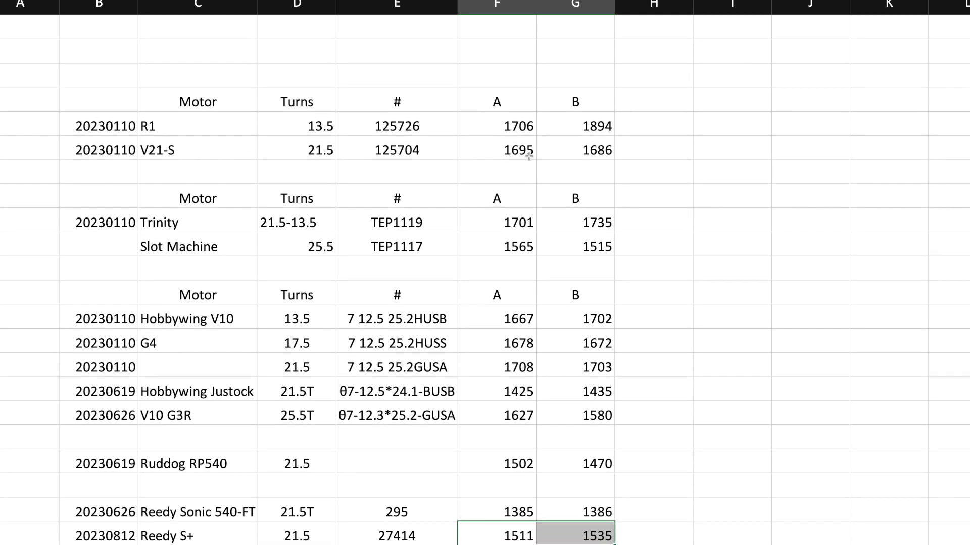
- Review the remaining rotor readings through the Trinity Rotors list and select the TEP1150's second actual reading
scroll(529, 157, "down", 5)
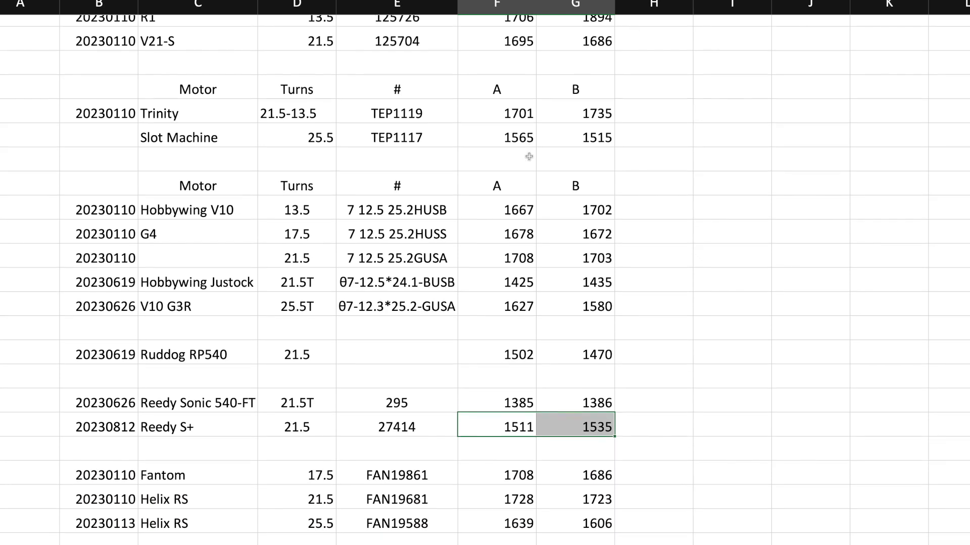
scroll(529, 156, "down", 4)
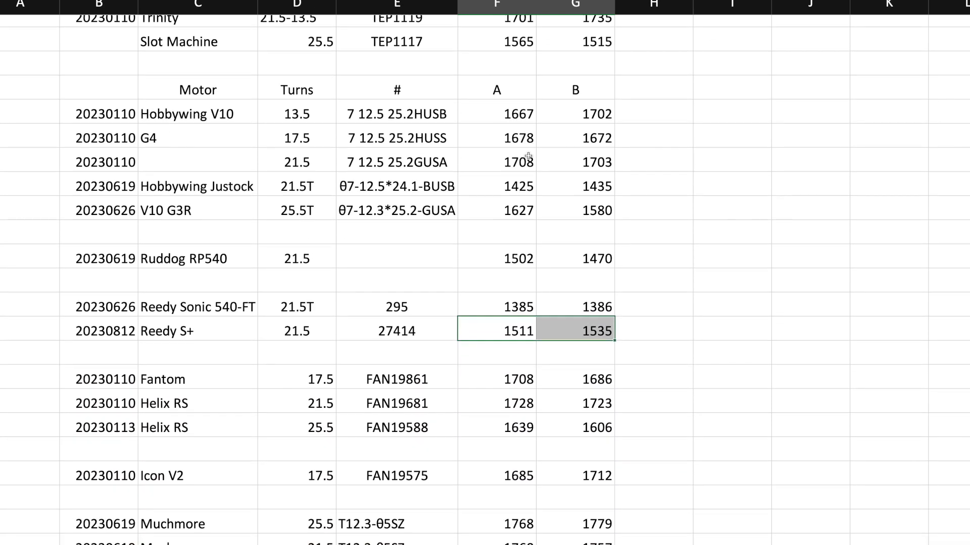
scroll(528, 157, "down", 6)
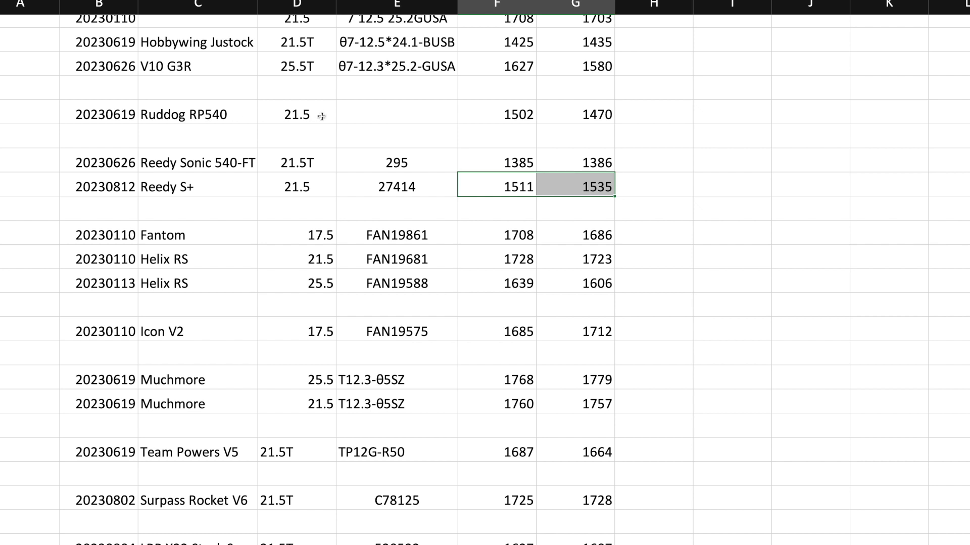
scroll(581, 304, "down", 2)
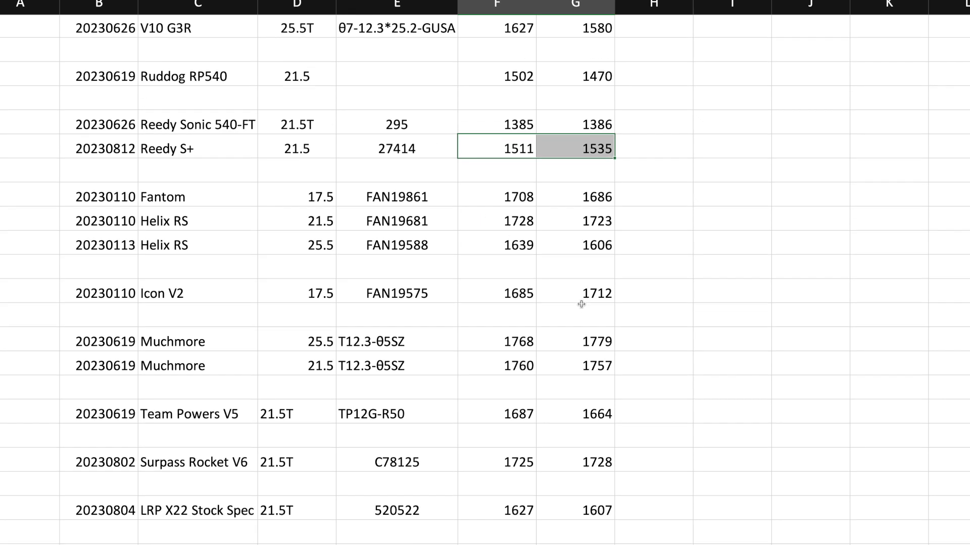
scroll(581, 304, "down", 6)
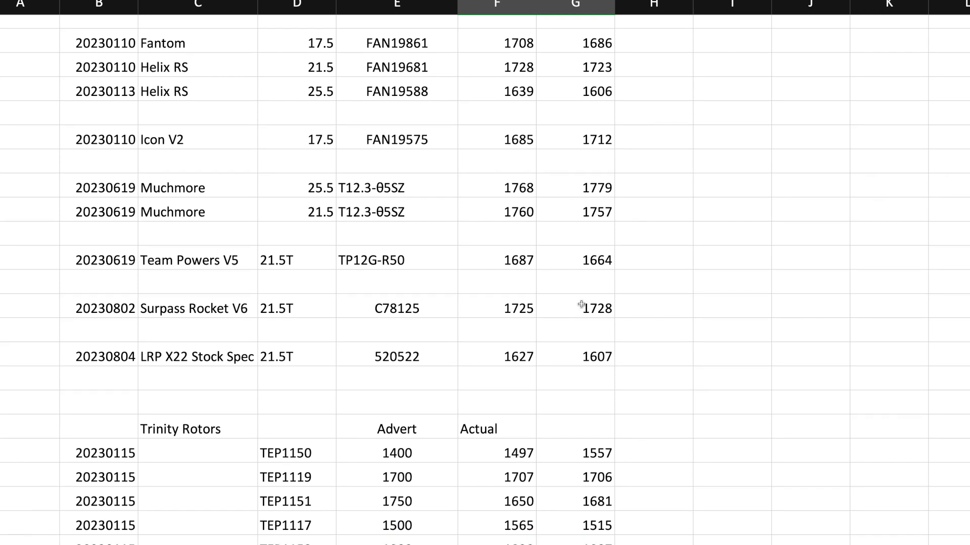
scroll(581, 304, "down", 3)
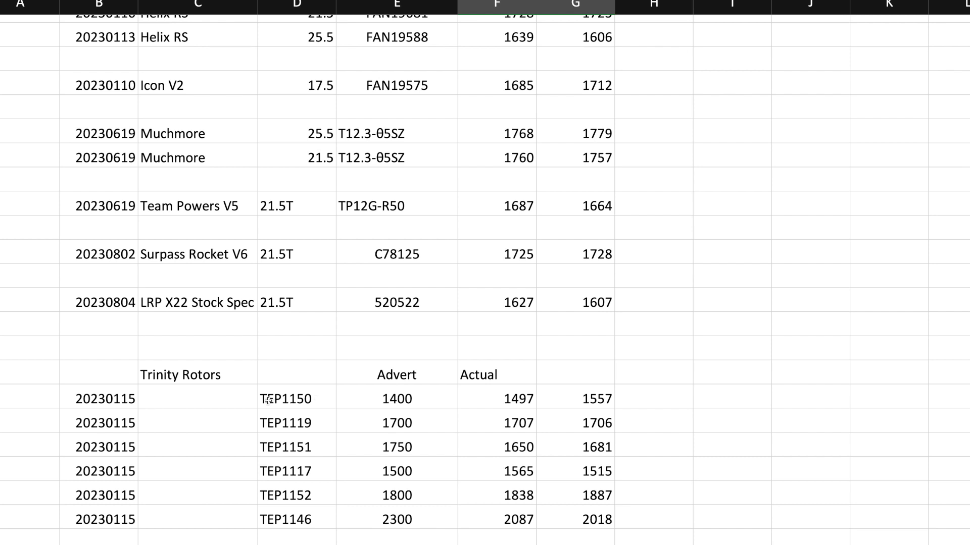
left_click(567, 401)
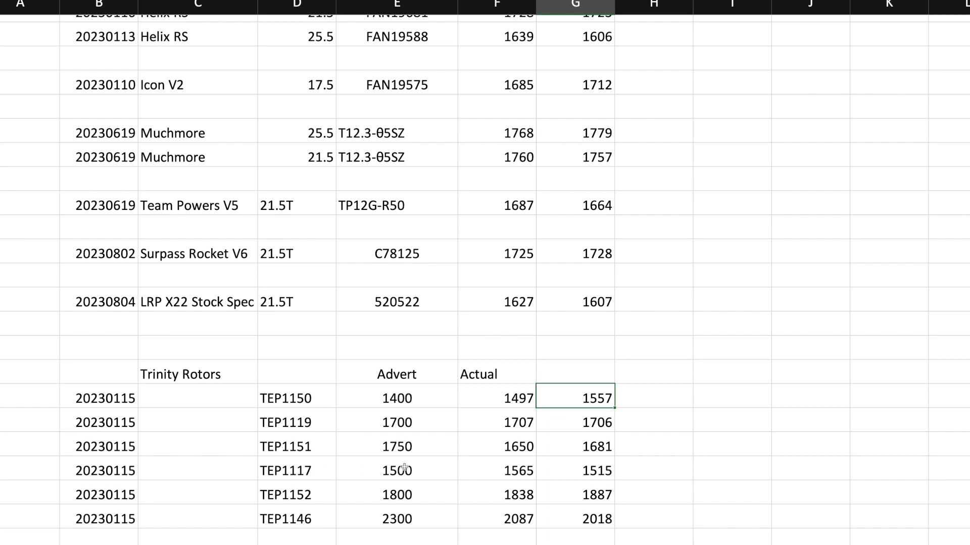
- In the motor timing data, find the Trinity X Factor 1150 11.5mm block and select its 45 average degree reading
scroll(461, 454, "up", 7)
scroll(484, 272, "up", 1)
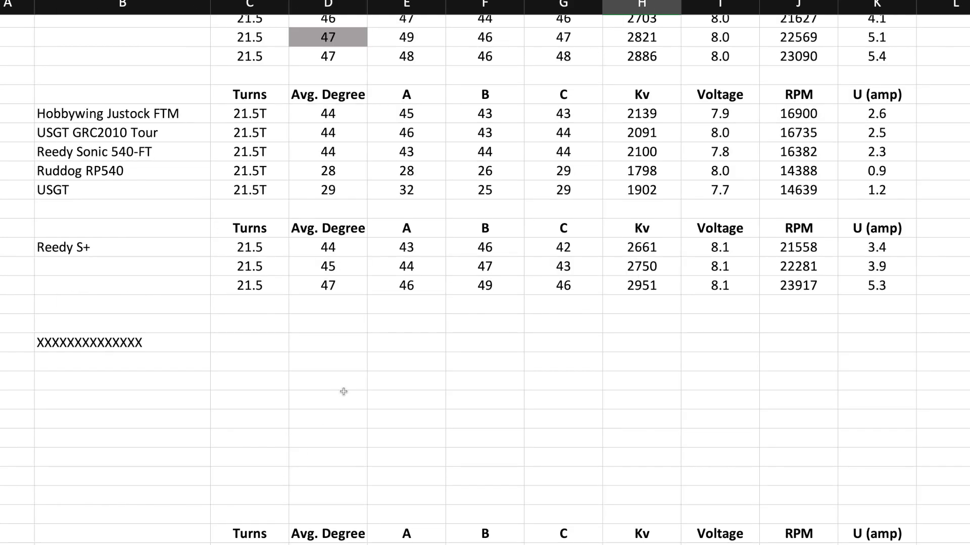
scroll(345, 396, "up", 8)
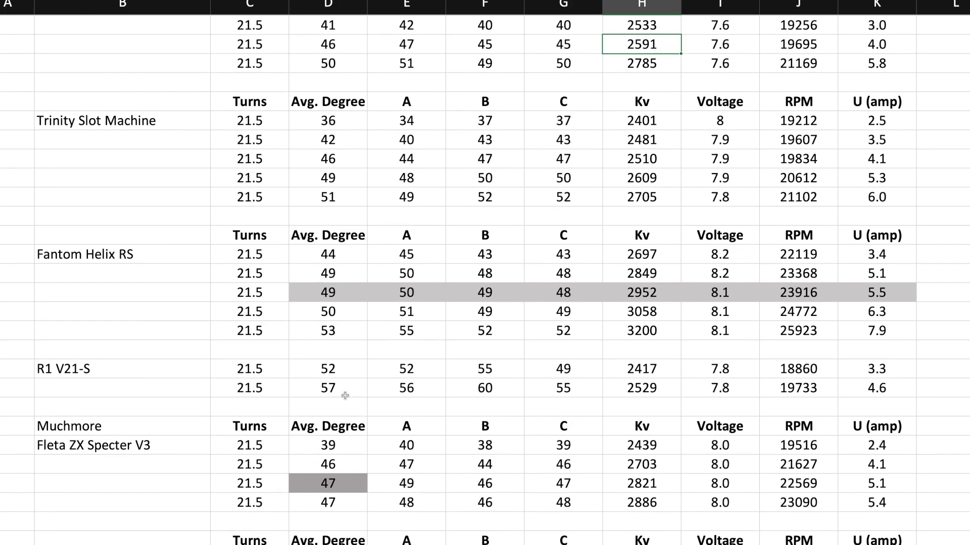
scroll(345, 395, "up", 15)
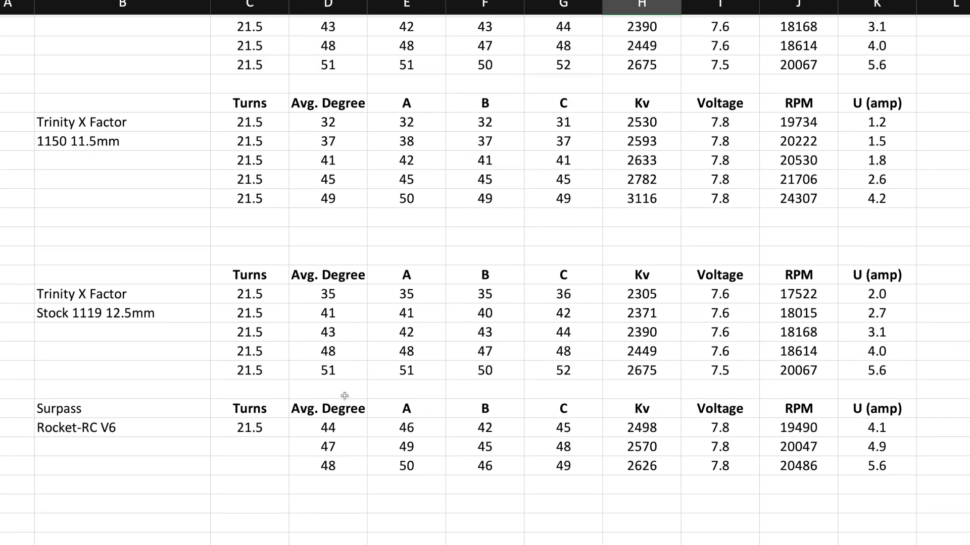
scroll(345, 395, "up", 5)
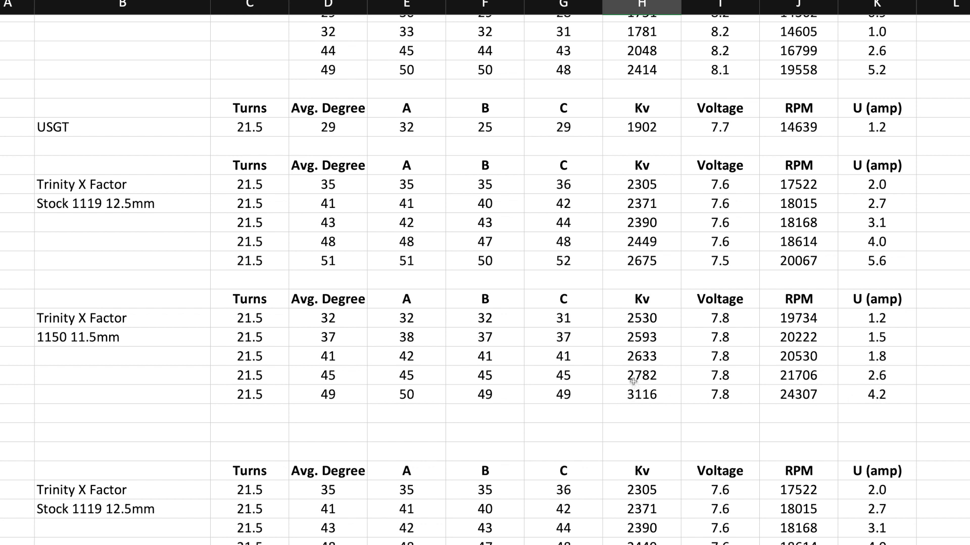
left_click(342, 378)
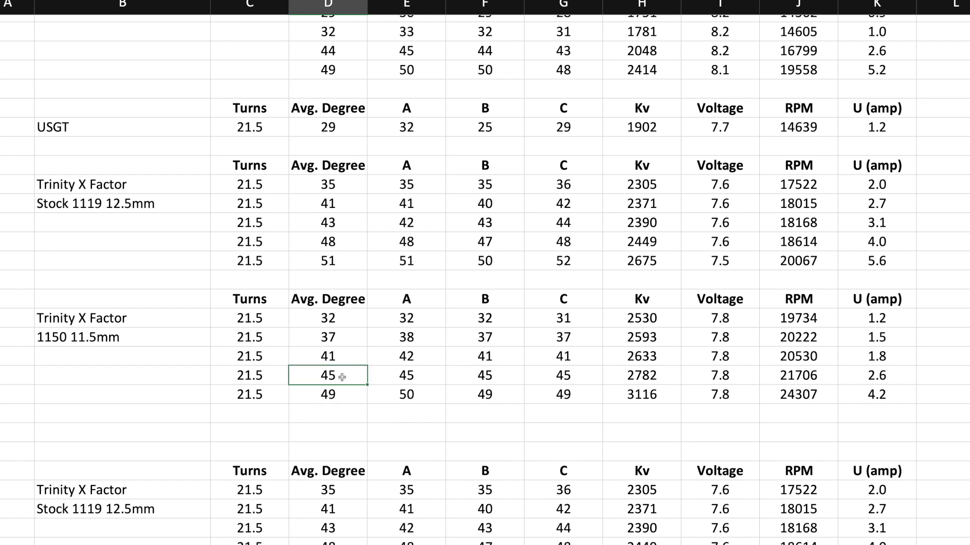
- Select the Trinity X Factor 1150 11.5mm's Kv at 45 average degrees, then its amp and Kv readings at 49 degrees
left_click(635, 378)
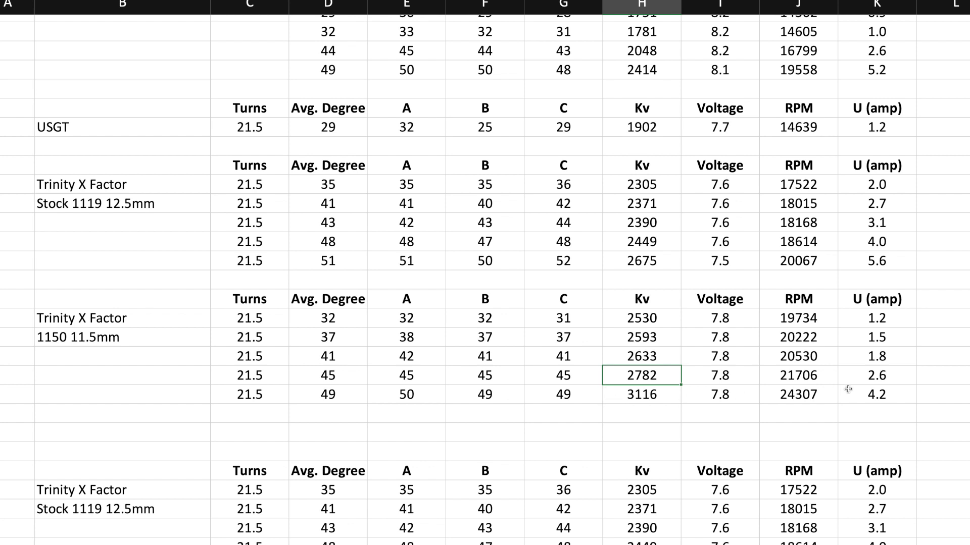
left_click(870, 398)
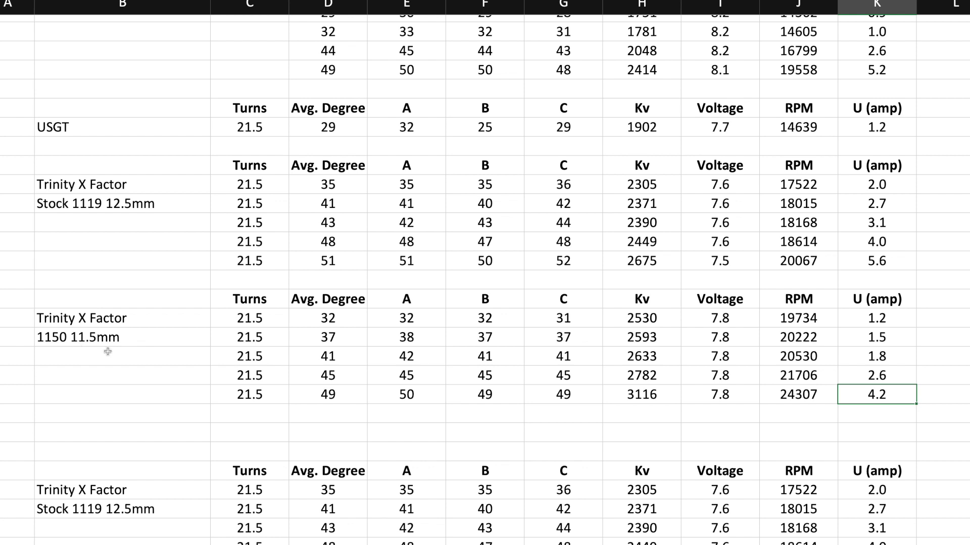
left_click(638, 400)
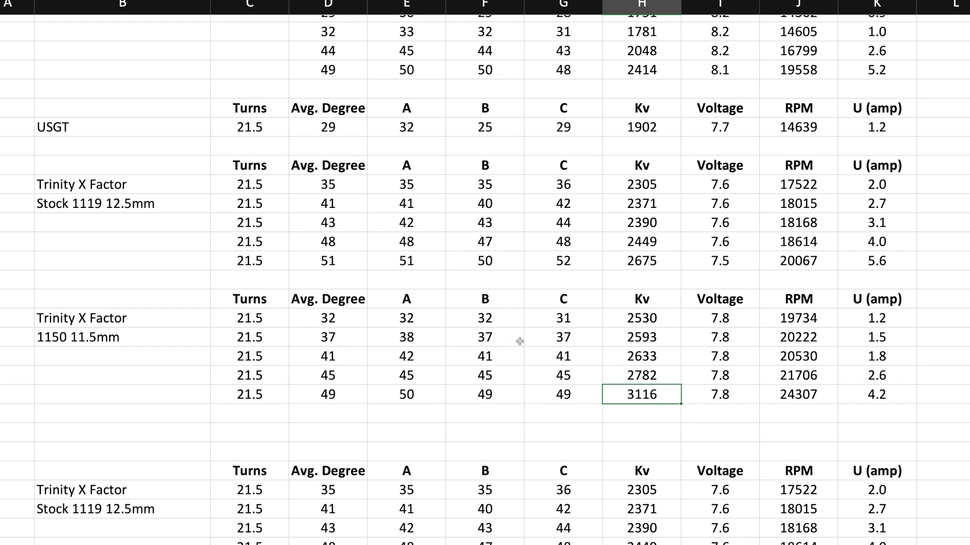
- Select the Trinity X Factor Stock 1119 12.5mm's amp and Kv readings at 48 average degrees
scroll(507, 342, "down", 4)
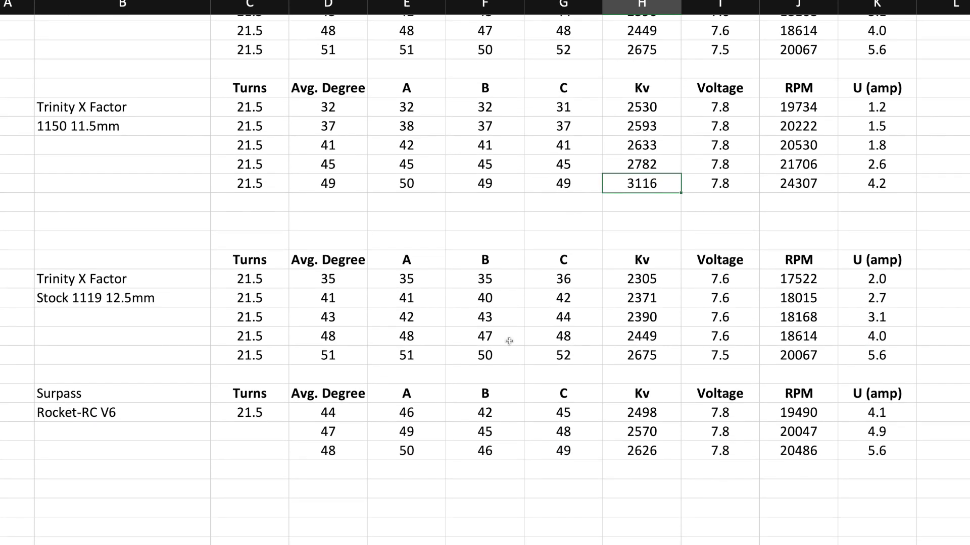
left_click(867, 341)
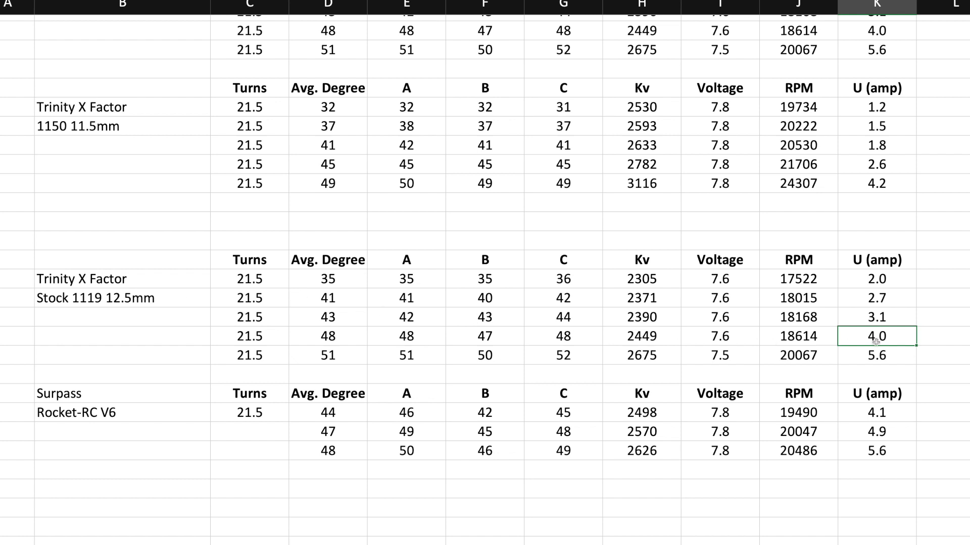
left_click(624, 338)
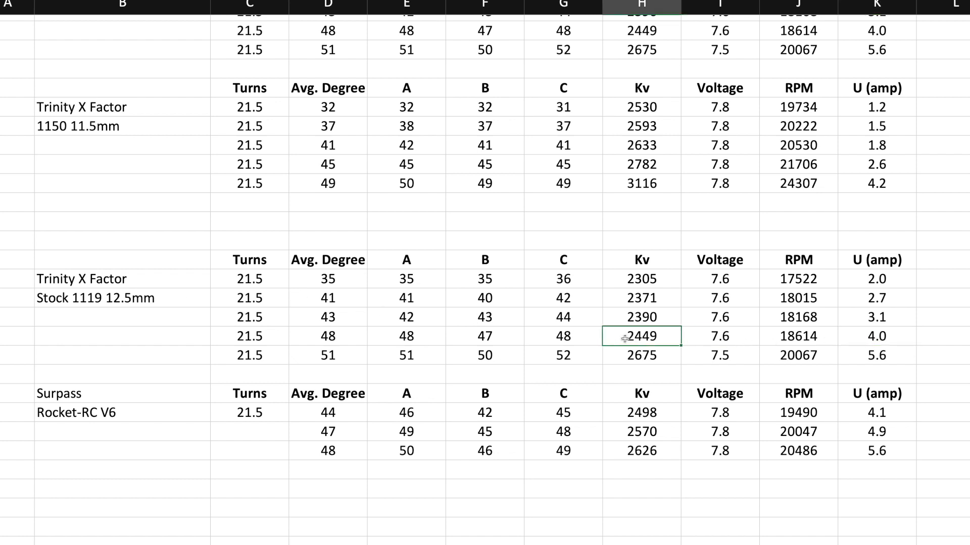
- Find the Surpass Rocket-RC V6 block and select its name, amp reading and Kv reading at 44 average degrees
scroll(484, 355, "down", 3)
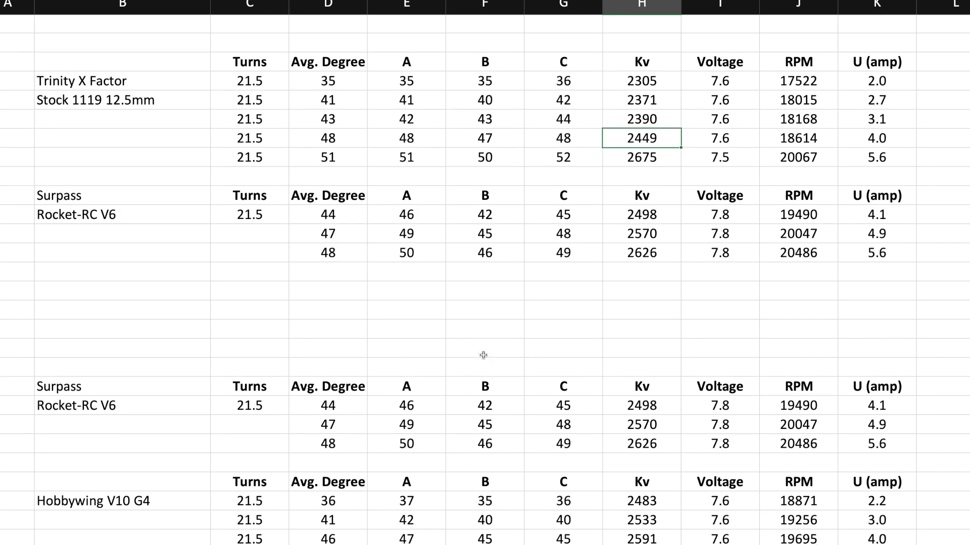
scroll(482, 354, "up", 2)
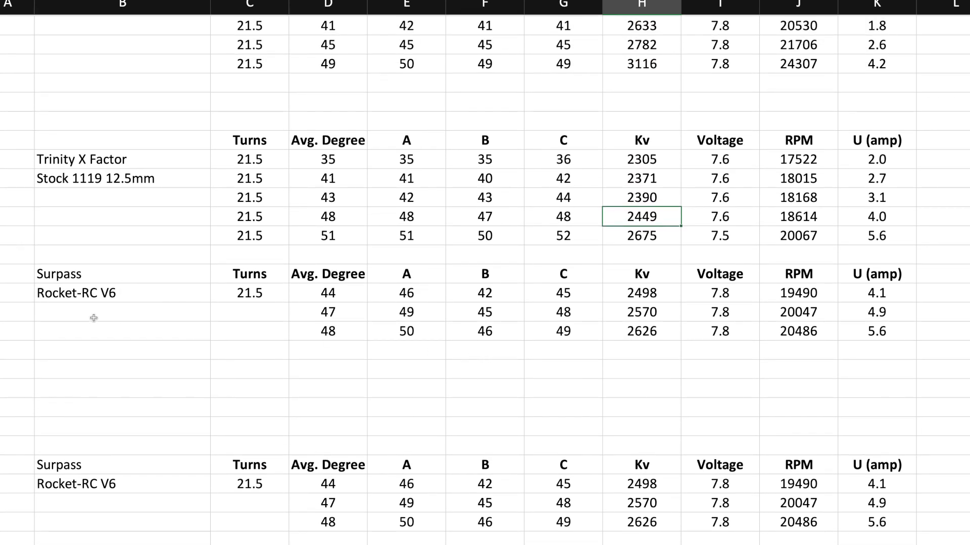
left_click(158, 275)
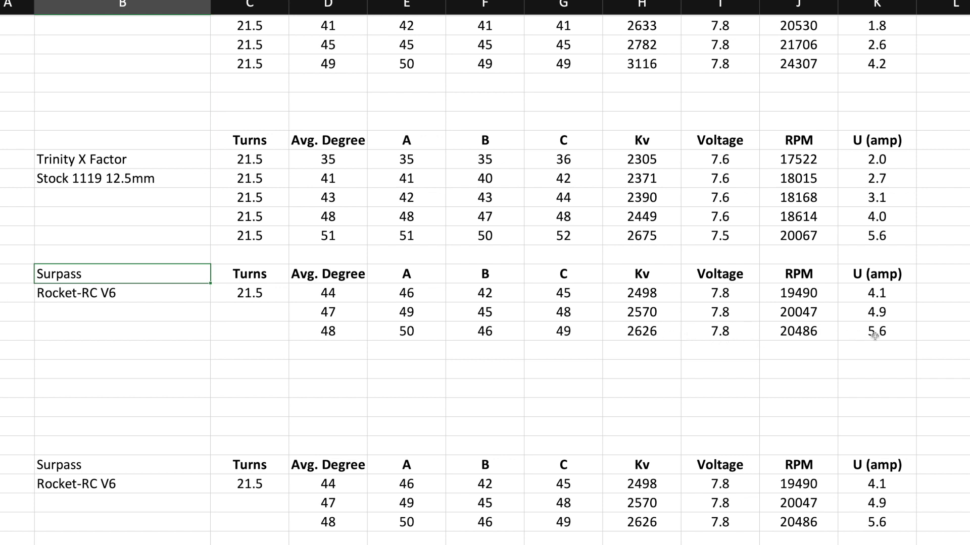
left_click(871, 297)
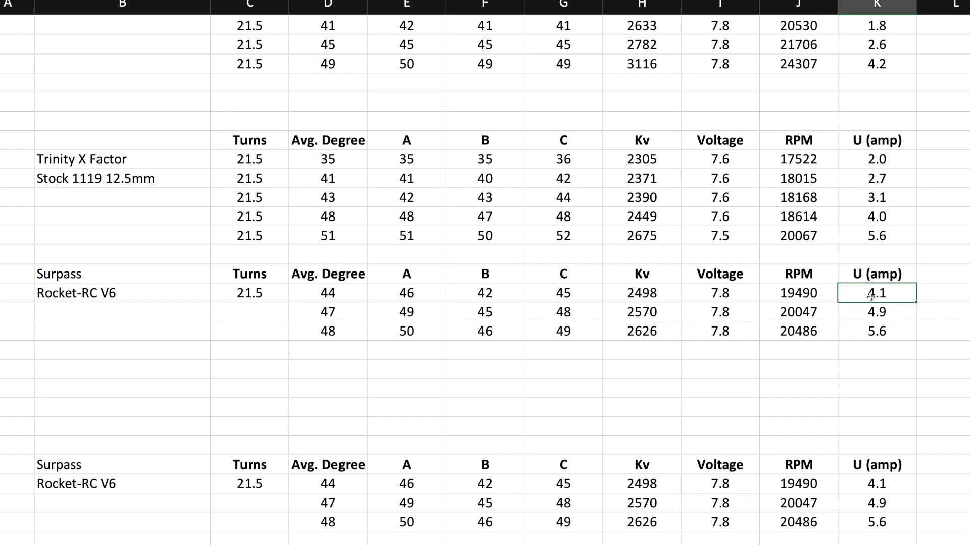
left_click(626, 296)
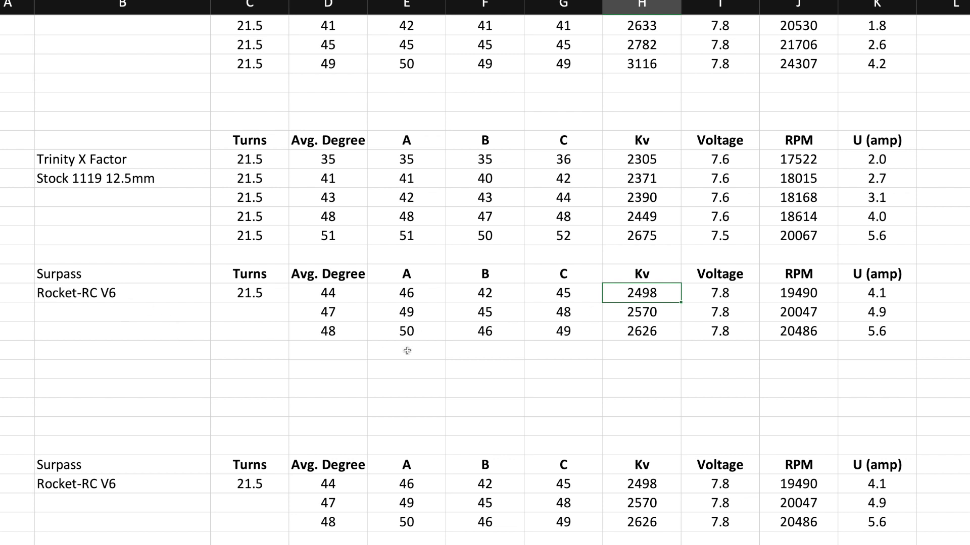
- Compare the Surpass Rocket-RC V6's Kv, RPM and amp readings with the Reedy S+ block at the end of the motor data
scroll(523, 371, "down", 2)
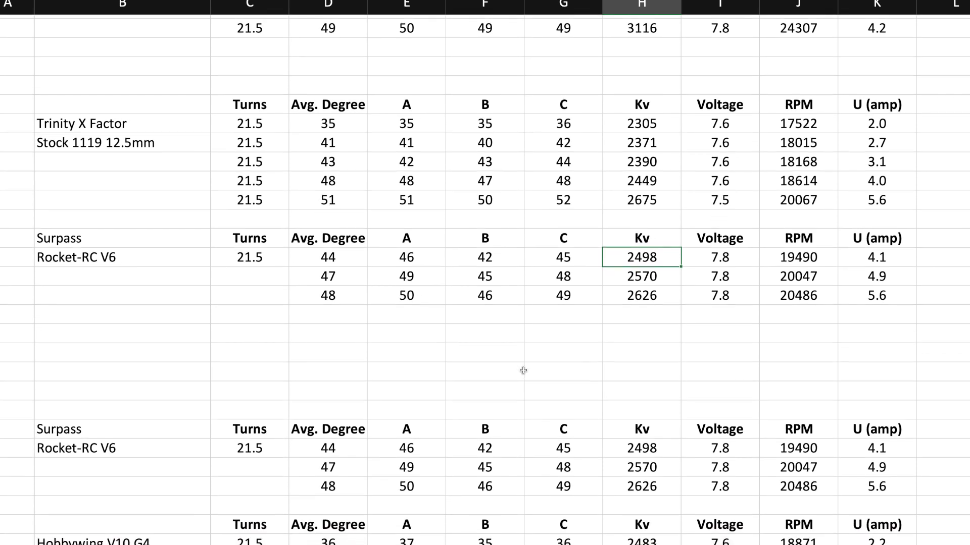
scroll(523, 371, "down", 1)
scroll(523, 371, "down", 1)
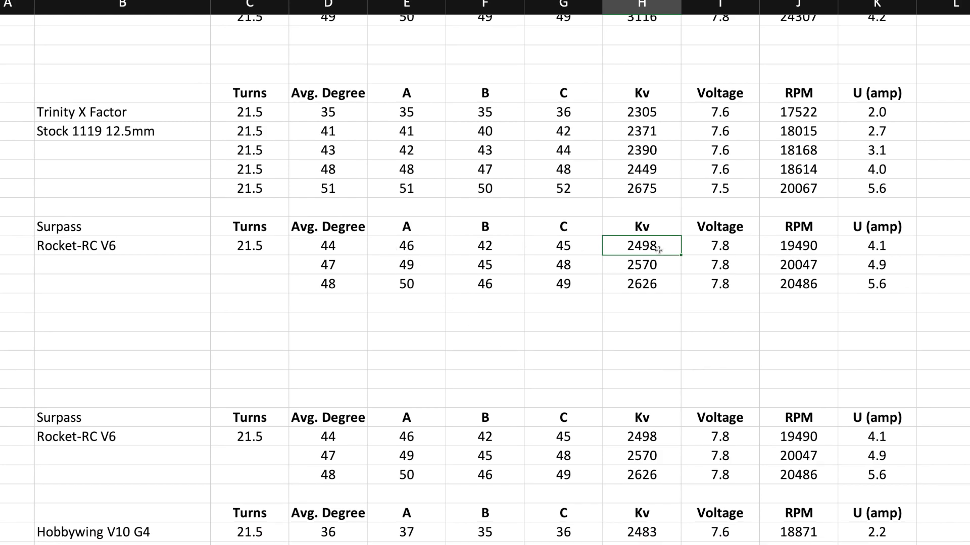
scroll(588, 339, "down", 8)
scroll(588, 339, "down", 12)
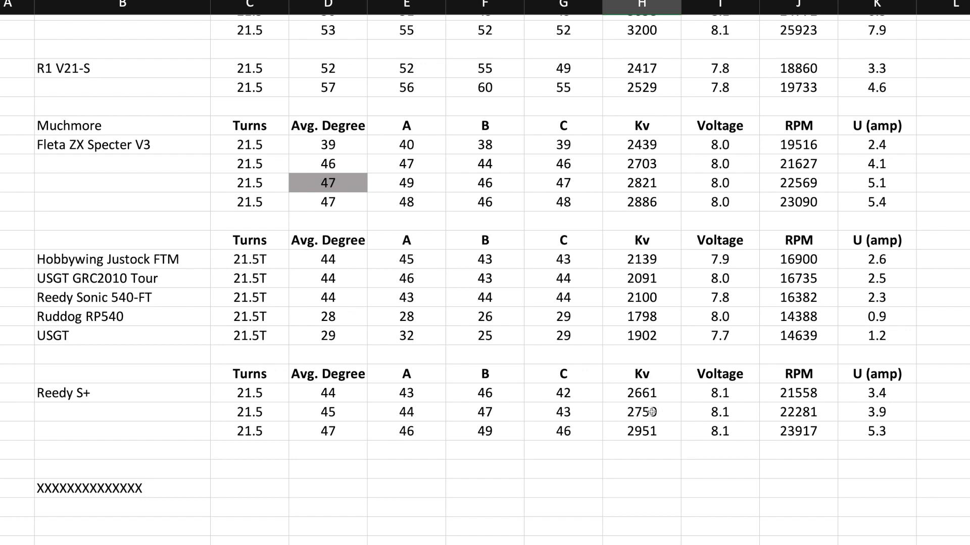
scroll(651, 411, "up", 5)
scroll(651, 412, "up", 8)
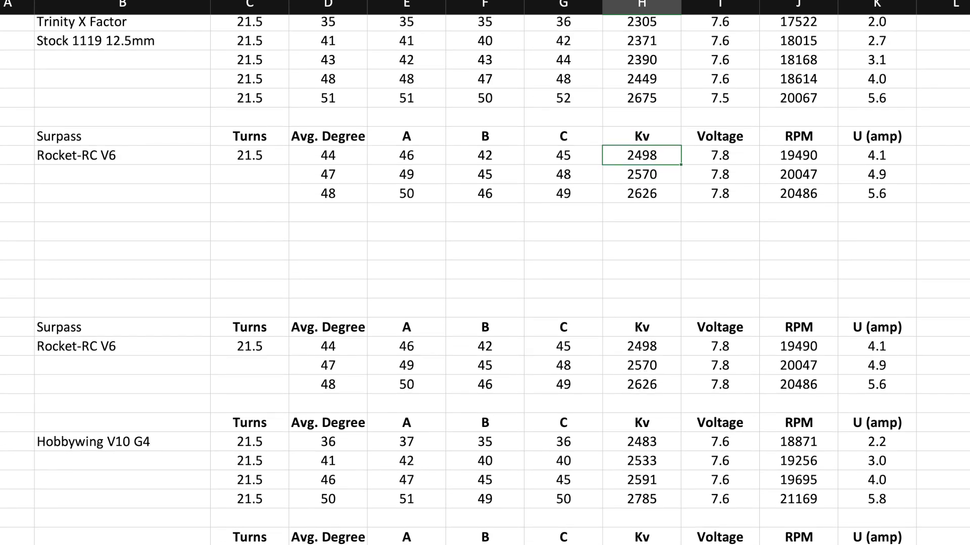
- In the rotor data, find the Surpass Rocket V6 21.5T and select its A and B readings
key("ctrl+Page_Down")
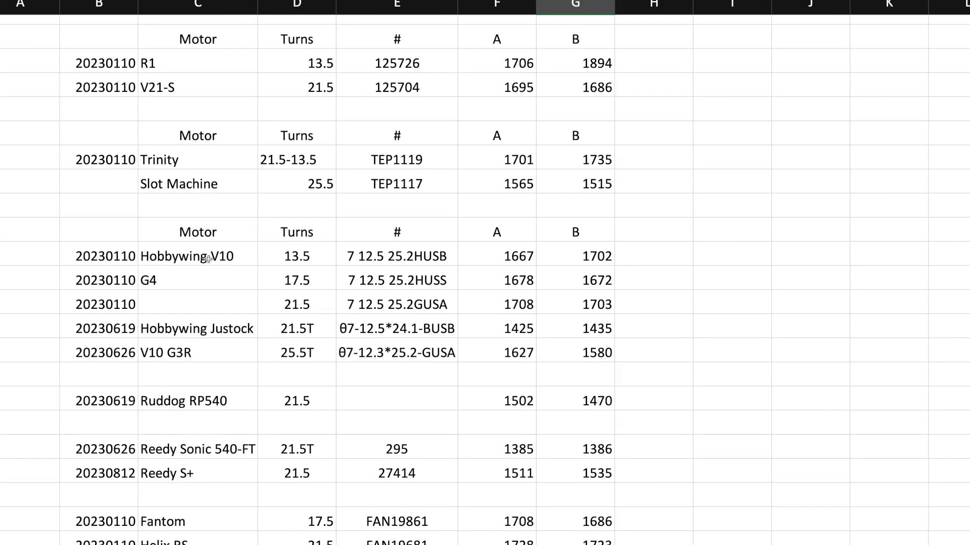
scroll(221, 325, "down", 1)
scroll(221, 327, "down", 6)
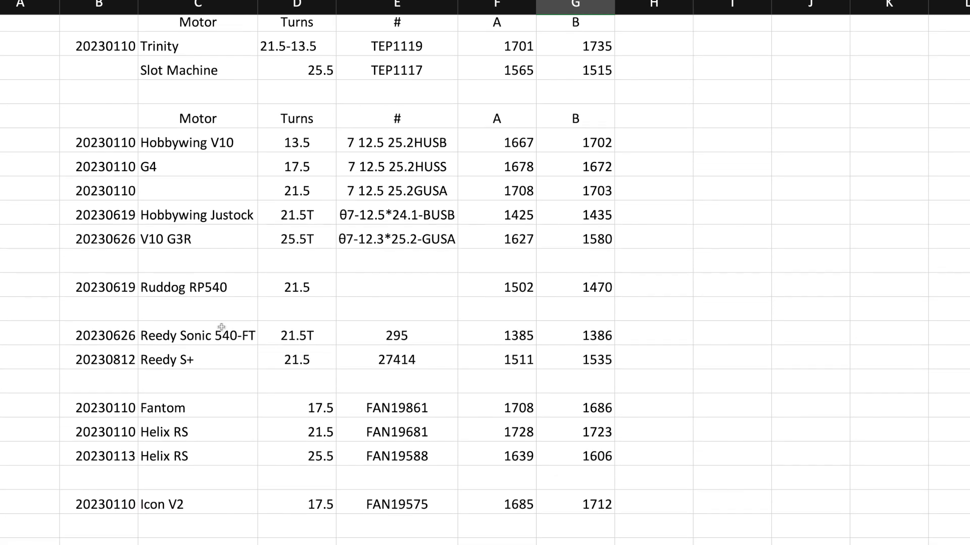
scroll(221, 328, "down", 5)
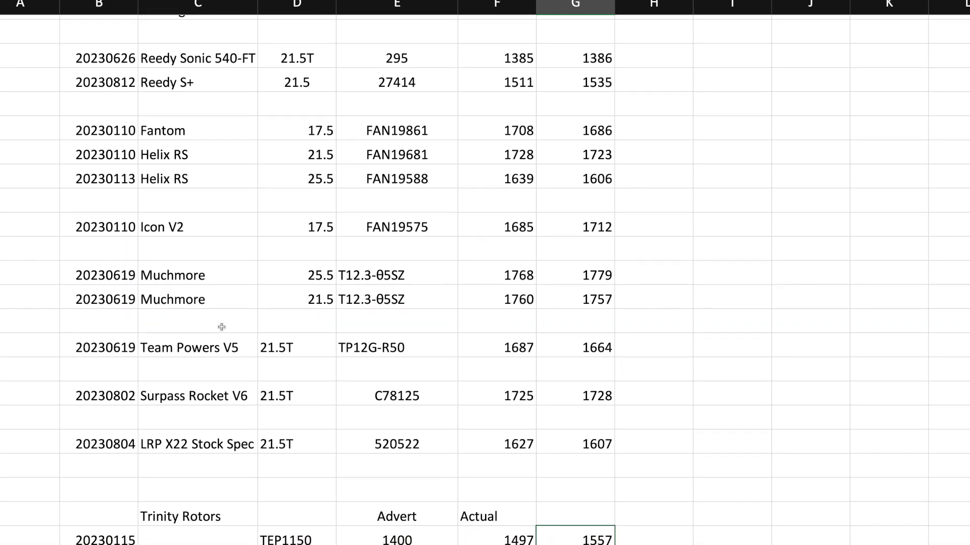
left_click_drag(491, 395, 592, 392)
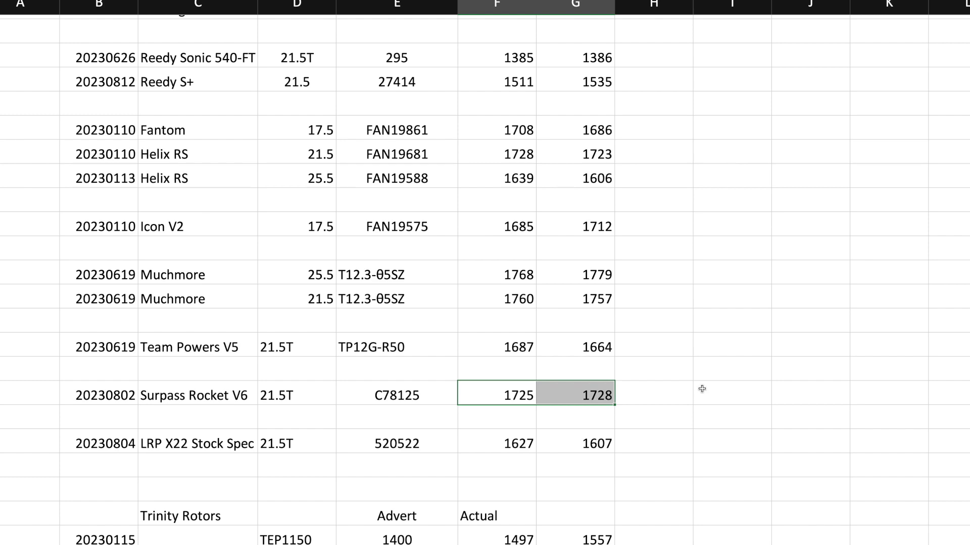
- Review the advertised and actual readings in the Trinity Rotors list against the Surpass Rocket V6 rotor
scroll(683, 383, "down", 5)
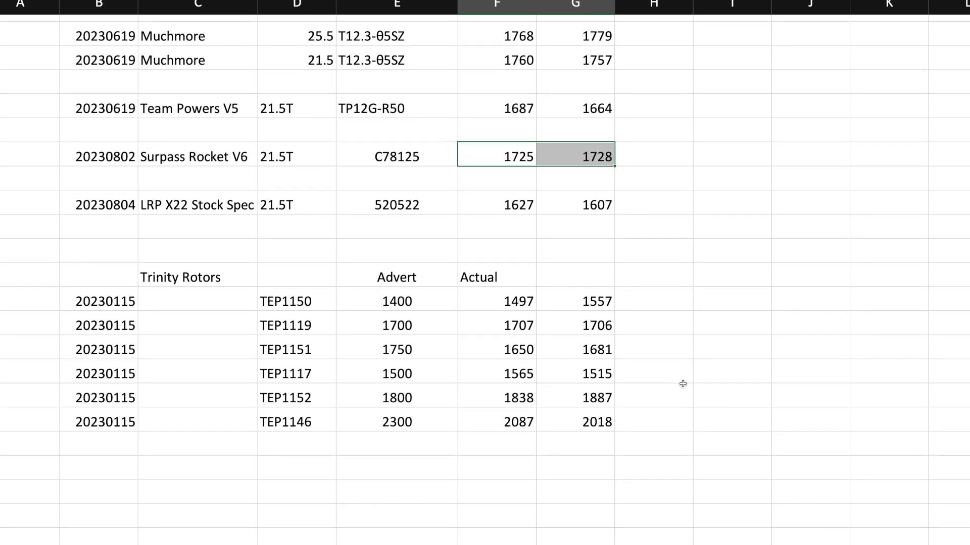
scroll(683, 383, "down", 4)
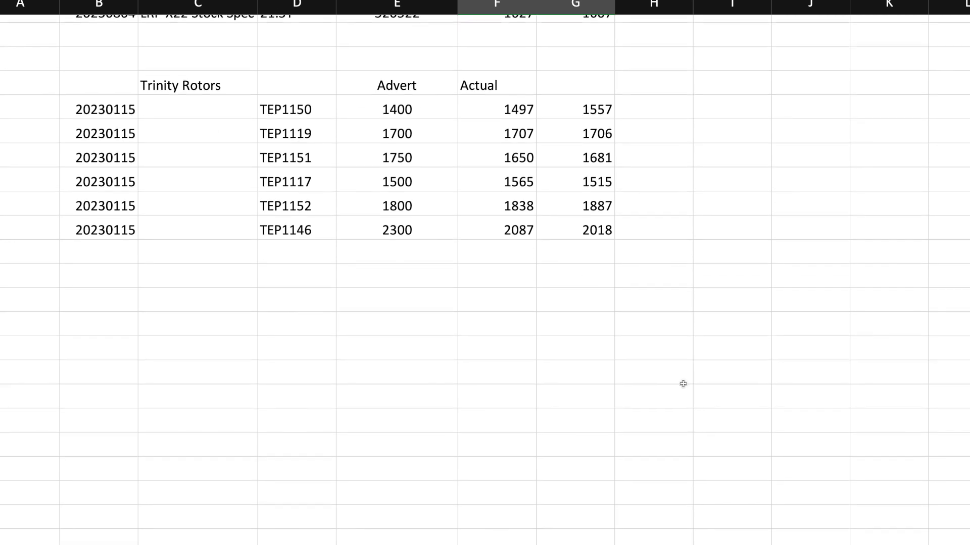
scroll(683, 384, "up", 8)
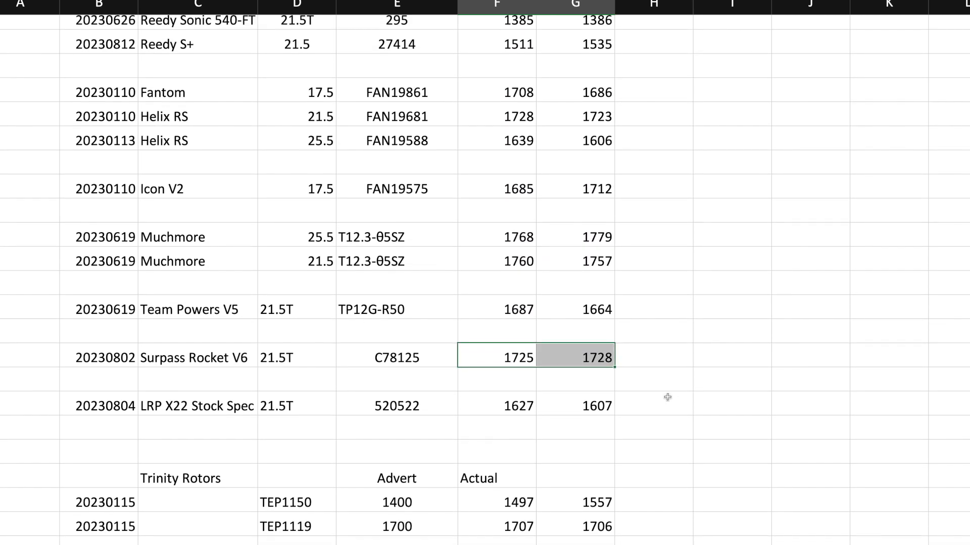
- Return to the motor timing data and examine the Reedy S+ readings against the other 21.5-turn motors
scroll(667, 397, "up", 1)
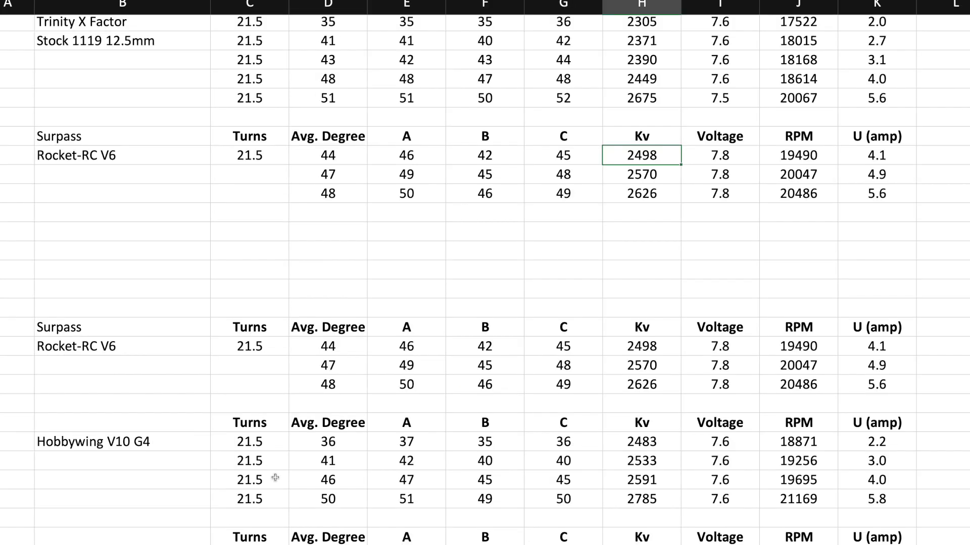
scroll(275, 477, "down", 1)
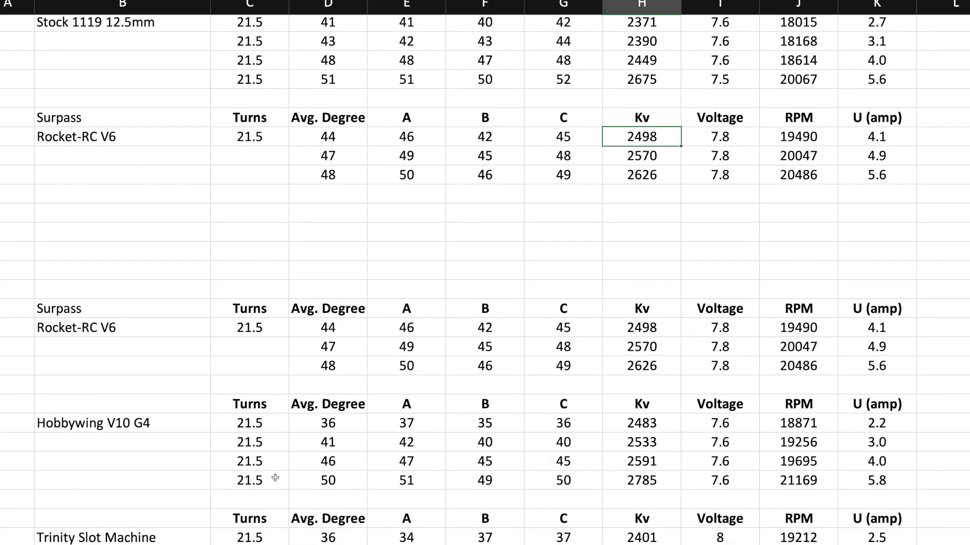
scroll(275, 478, "down", 10)
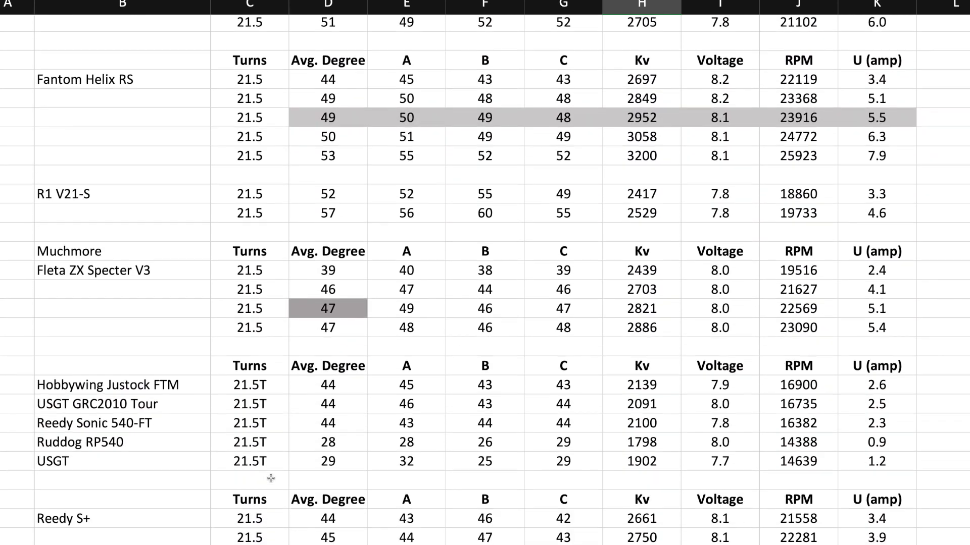
scroll(271, 478, "down", 3)
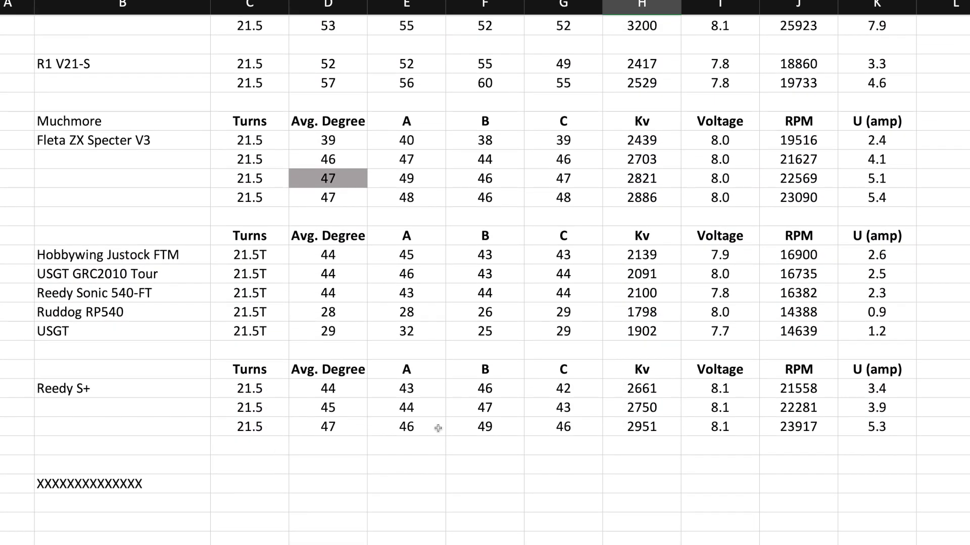